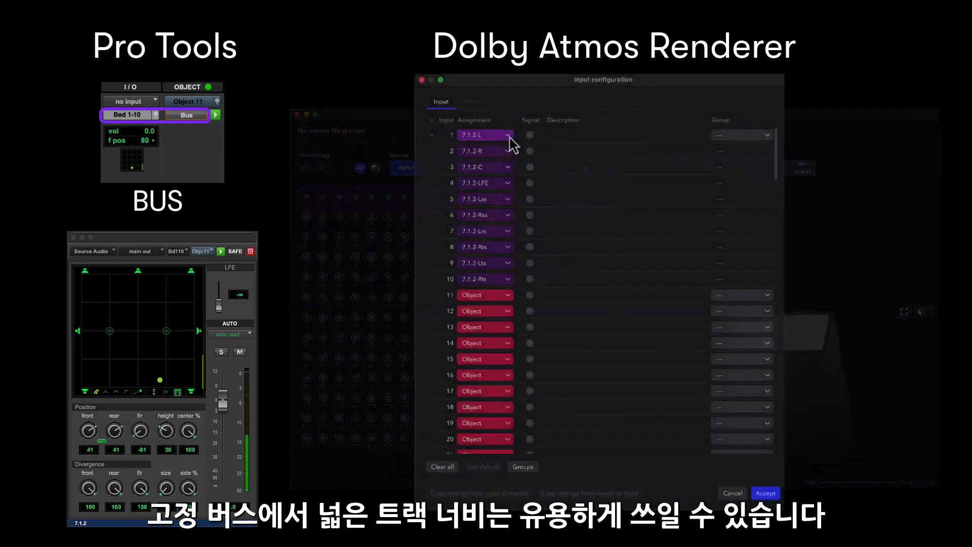
pyautogui.click(509, 135)
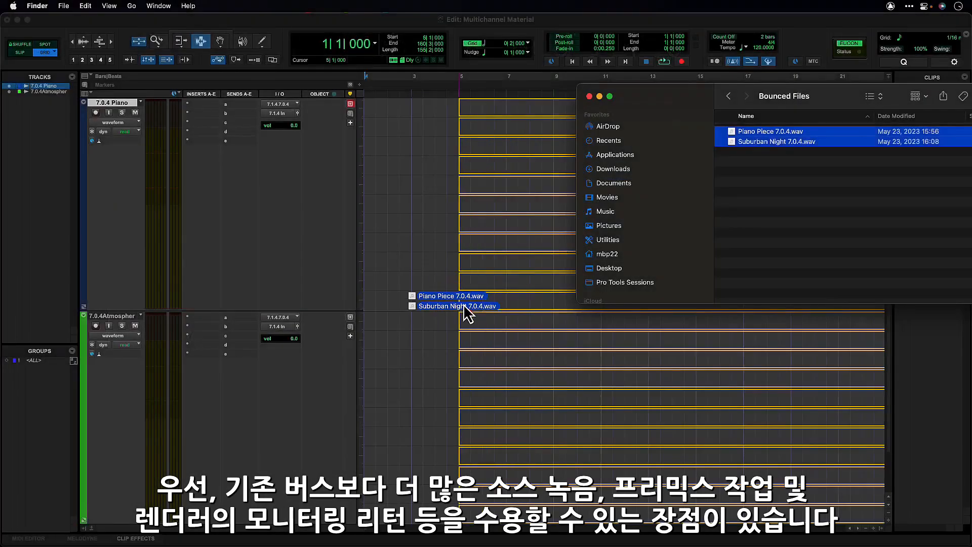
# - Import Piano Piece 7.0.4.wav and Suburban Night 7.0.4.wav from the Bounced Files folder onto the two 7.0.4 tracks
pyautogui.moveTo(464, 308); pyautogui.dragTo(371, 308)
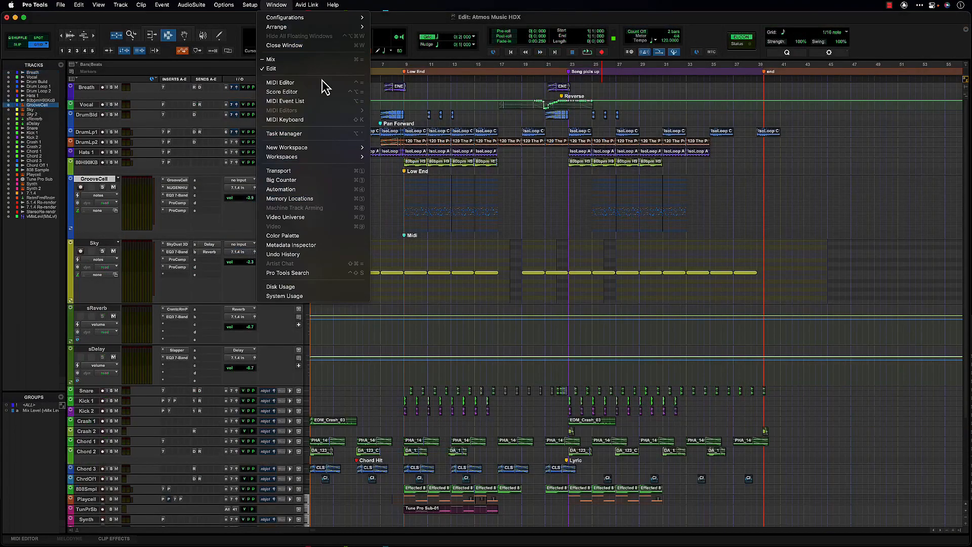
# - Open a workspace browser on the Track Presets location and browse to Avid's Dolby Atmos presets folder
pyautogui.moveTo(359, 147)
pyautogui.click(385, 166)
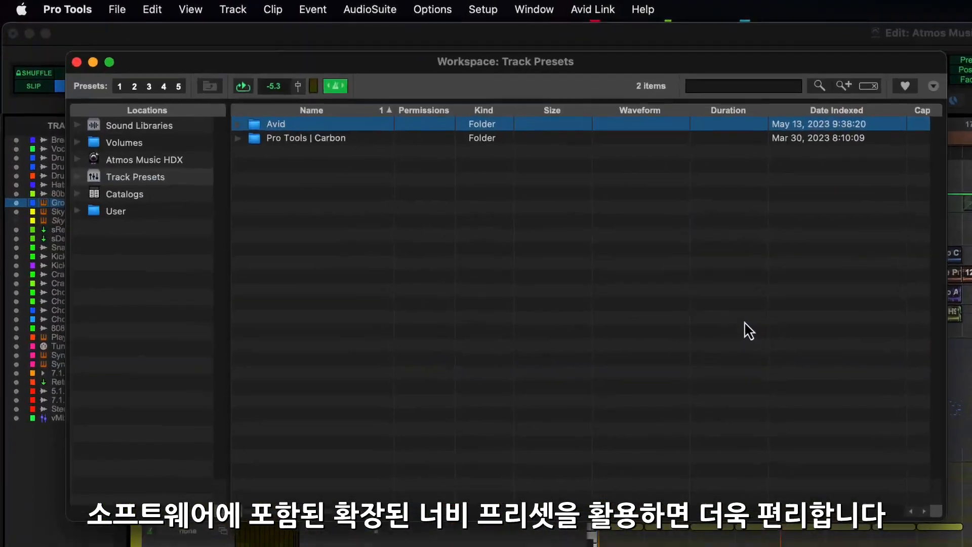
pyautogui.doubleClick(279, 127)
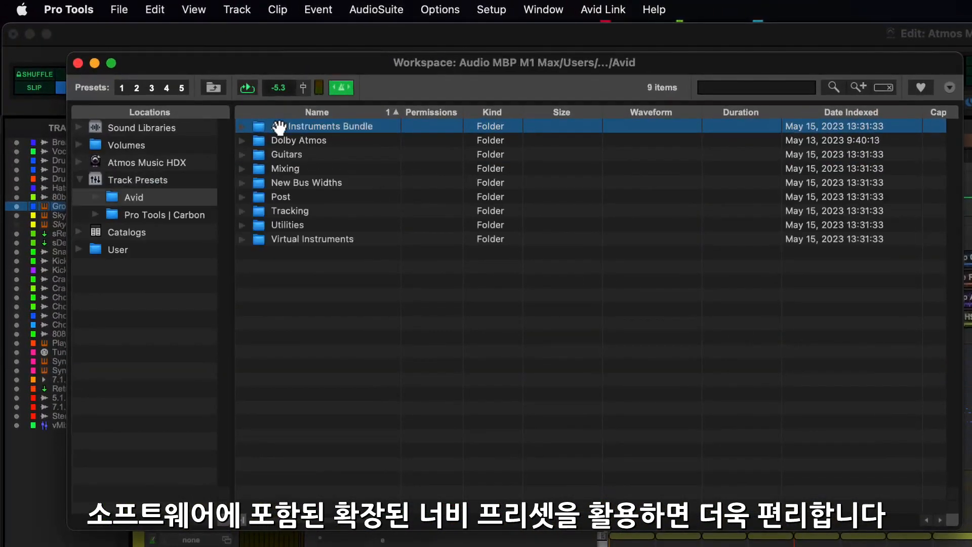
pyautogui.doubleClick(282, 142)
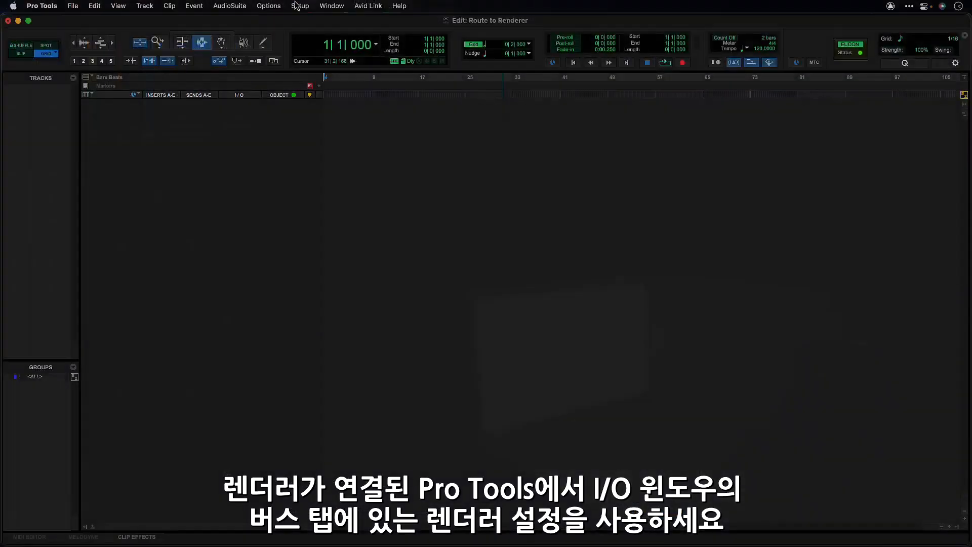
# - Confirm the Dolby Atmos peripheral settings and create the default busses in I/O Setup using the UseDolbyAtmosRenderer(Str) option
pyautogui.click(289, 7)
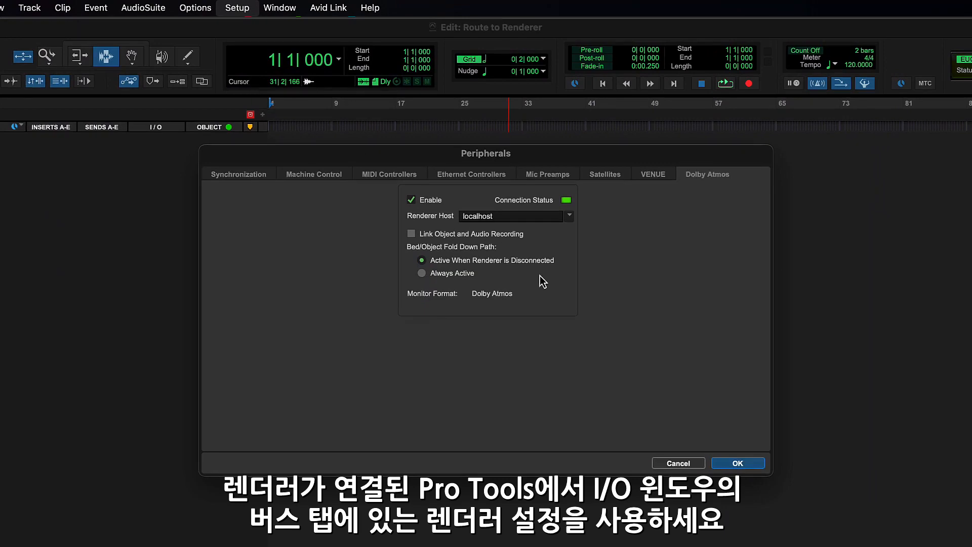
pyautogui.click(737, 463)
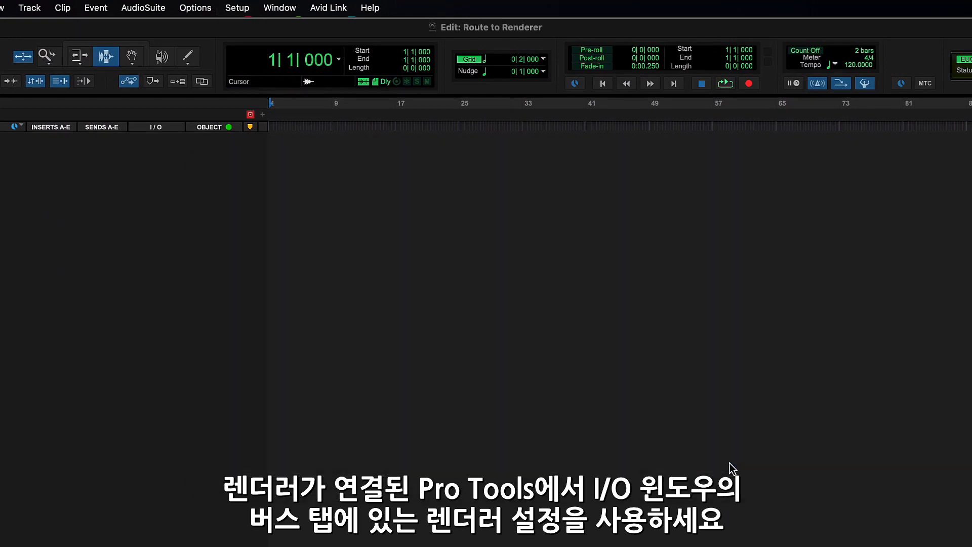
pyautogui.click(237, 7)
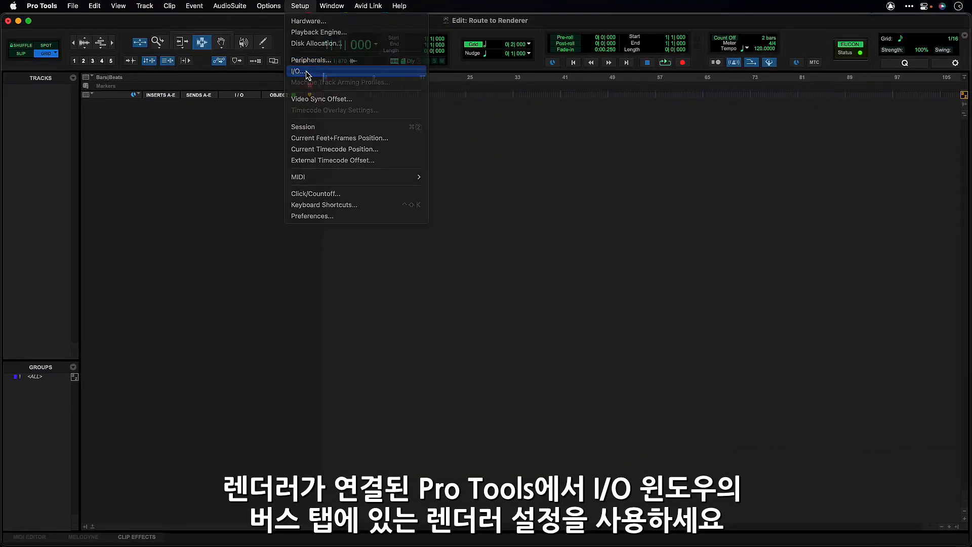
pyautogui.click(306, 71)
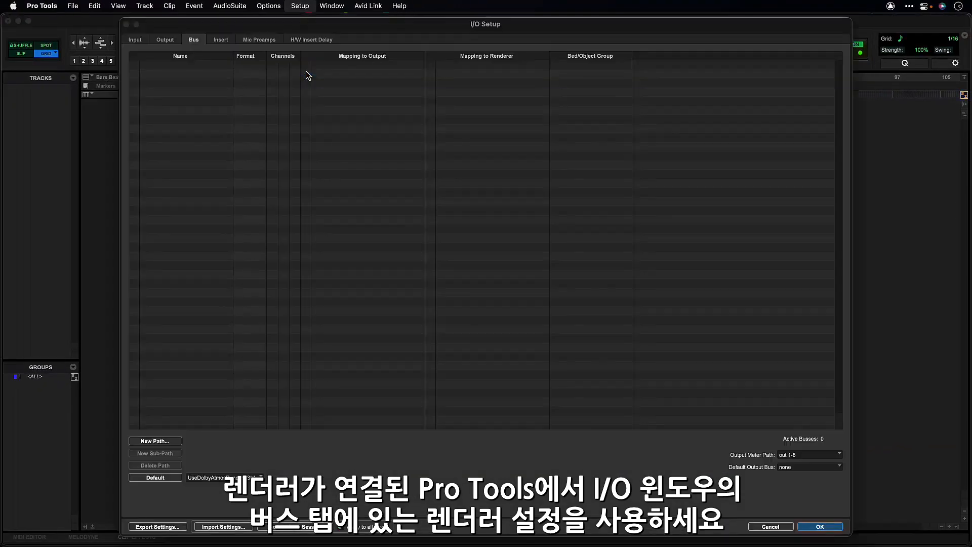
pyautogui.click(207, 477)
pyautogui.click(208, 478)
pyautogui.click(153, 478)
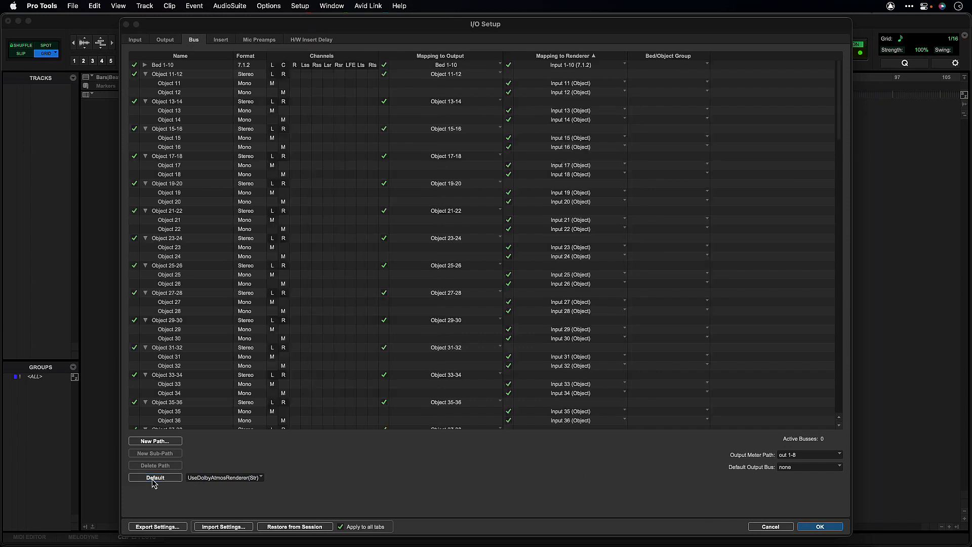
pyautogui.click(823, 528)
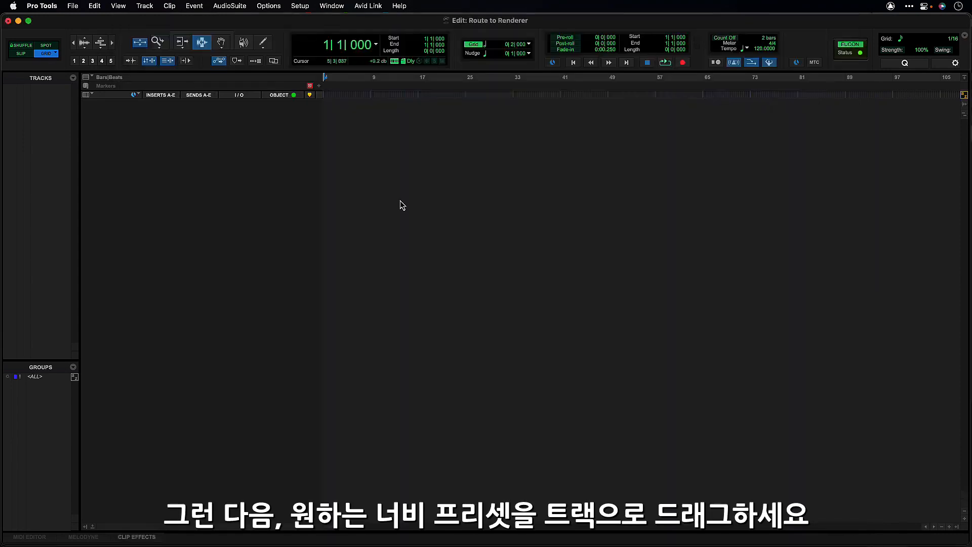
# - Add the 7.1.4.ptxp track preset from the Dolby Atmos folder to the empty session
pyautogui.hotkey('alt', 'i')
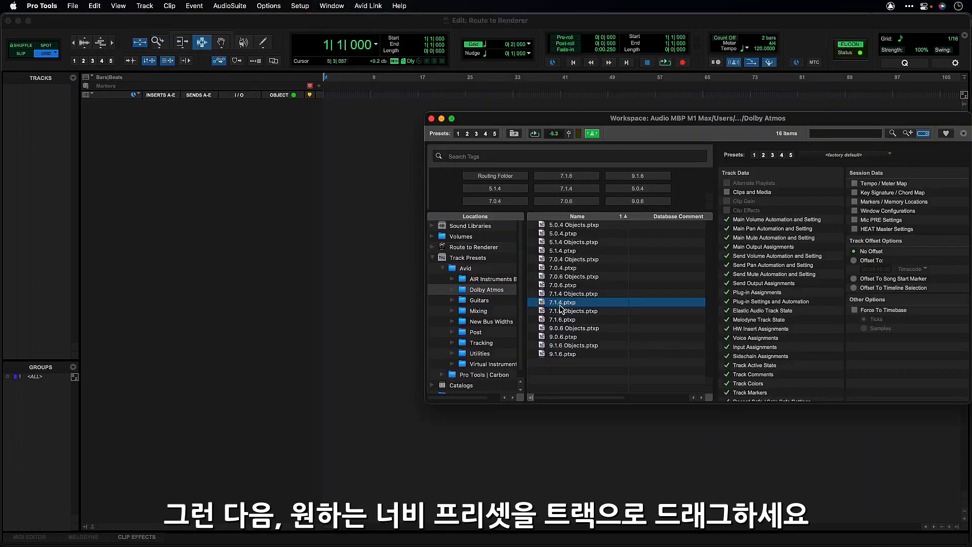
pyautogui.moveTo(559, 303); pyautogui.dragTo(386, 242)
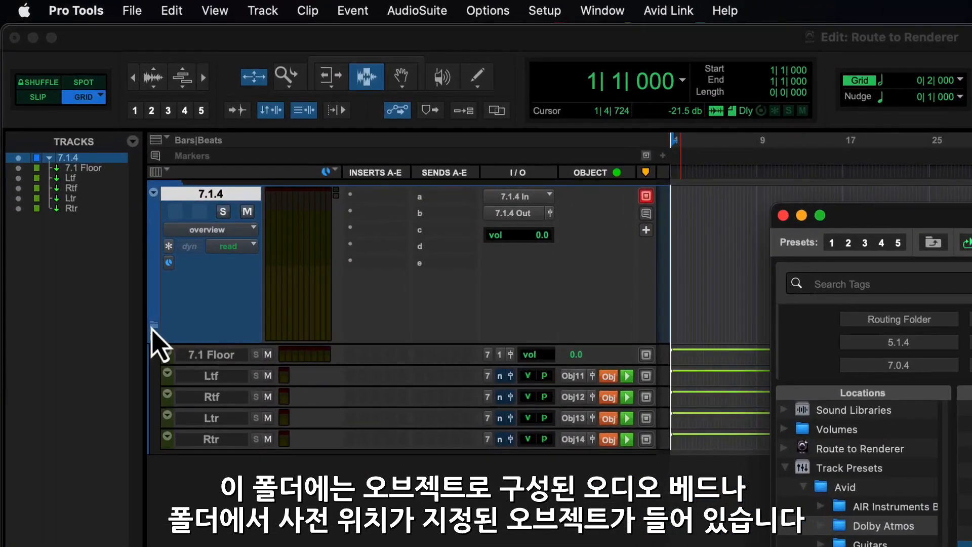
# - Collapse and expand the 7.1.4 routing folder to examine the tracks inside it
pyautogui.click(84, 179)
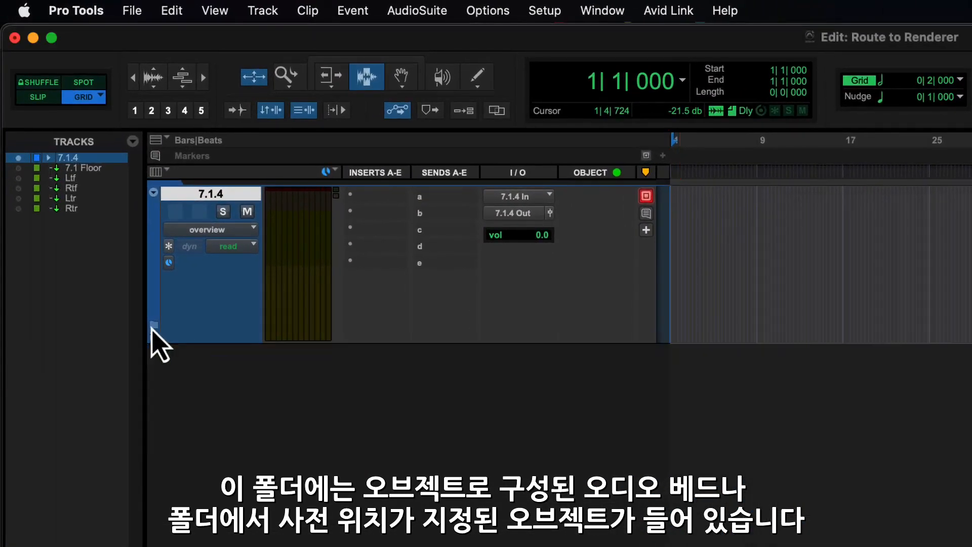
pyautogui.click(152, 328)
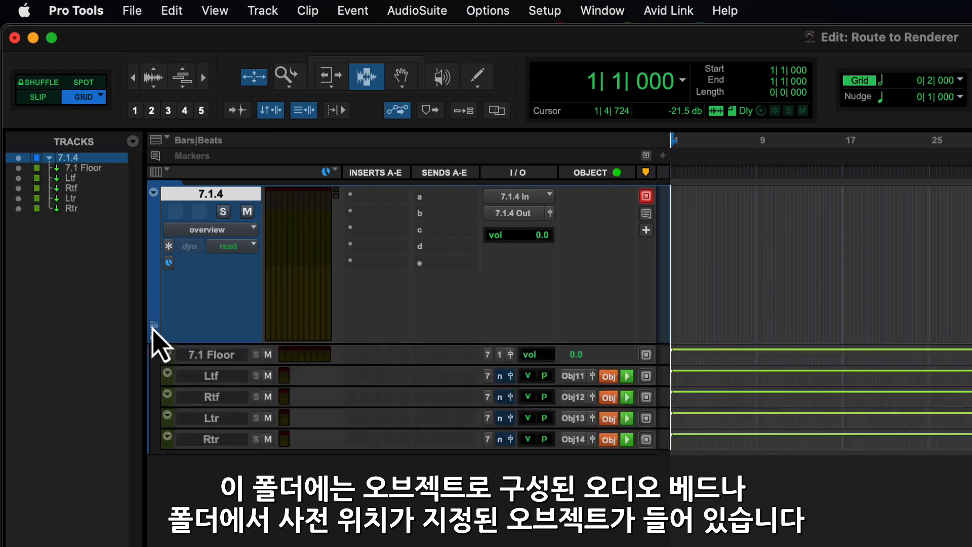
pyautogui.click(153, 328)
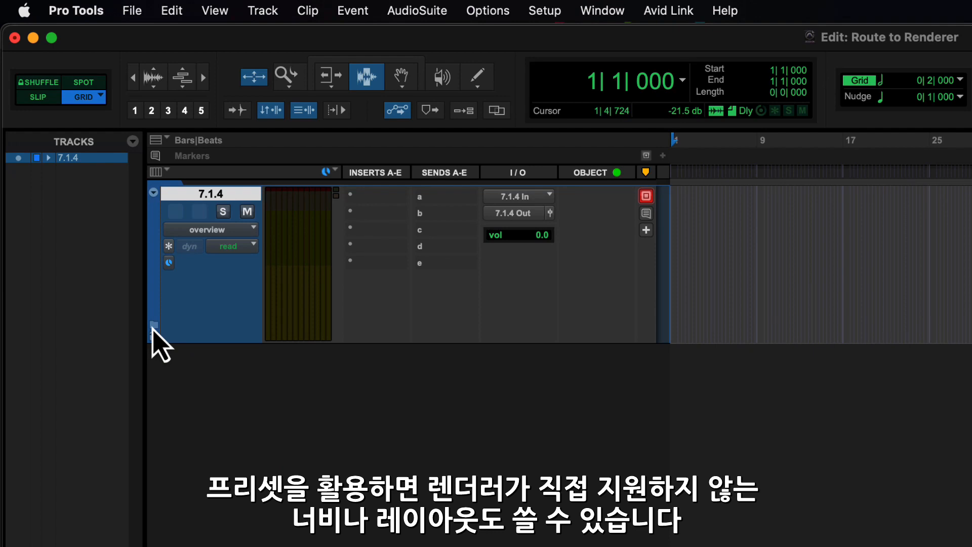
pyautogui.click(153, 328)
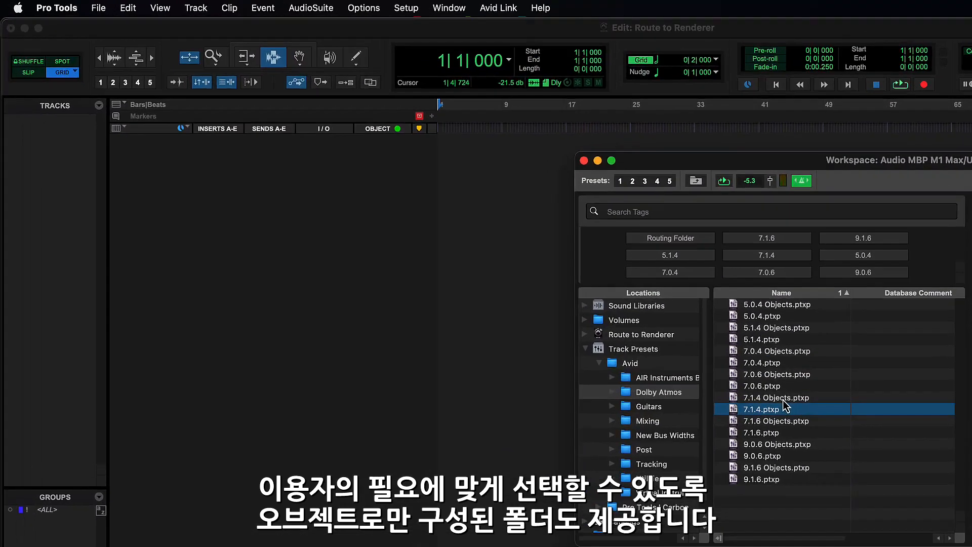
# - Add the 7.1.4 Objects.ptxp track preset, an object-only routing folder, to the session
pyautogui.moveTo(783, 400); pyautogui.dragTo(498, 307)
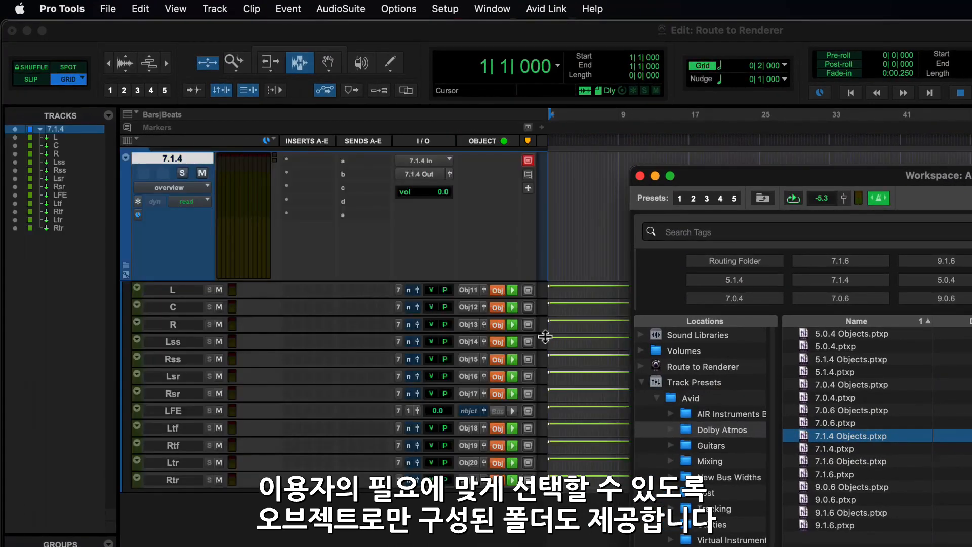
pyautogui.click(620, 190)
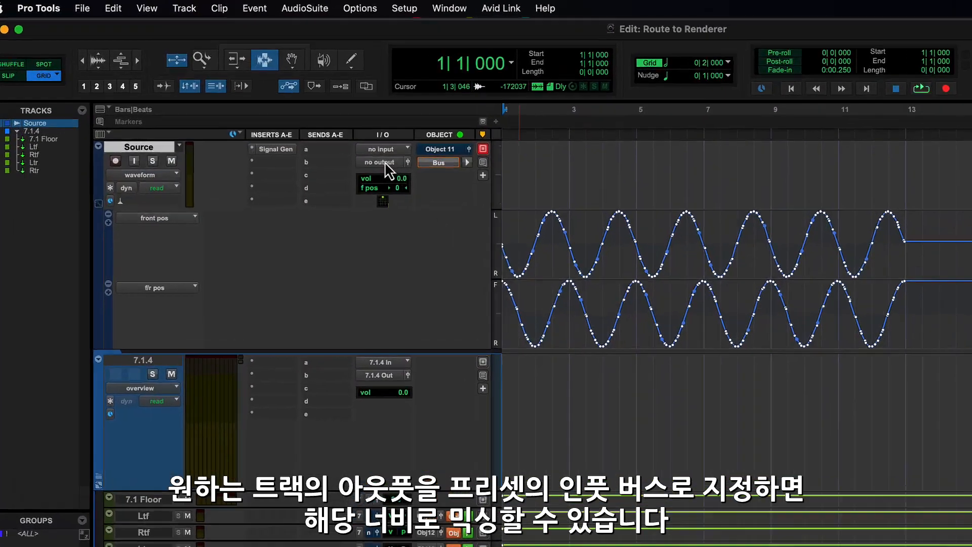
# - Route the Source track's output to the 7.1.4 In (7.1.4) bus and play the session
pyautogui.click(365, 147)
pyautogui.moveTo(371, 148)
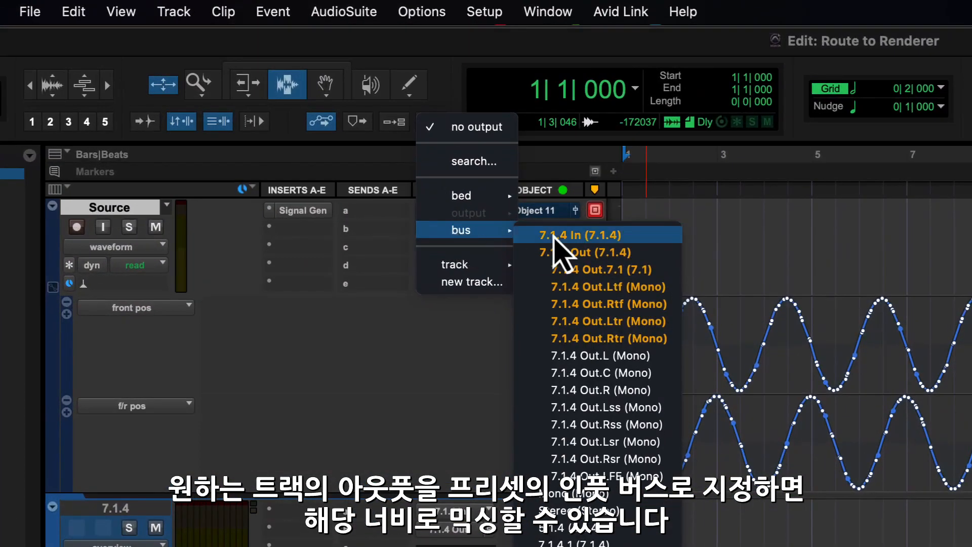
pyautogui.click(554, 236)
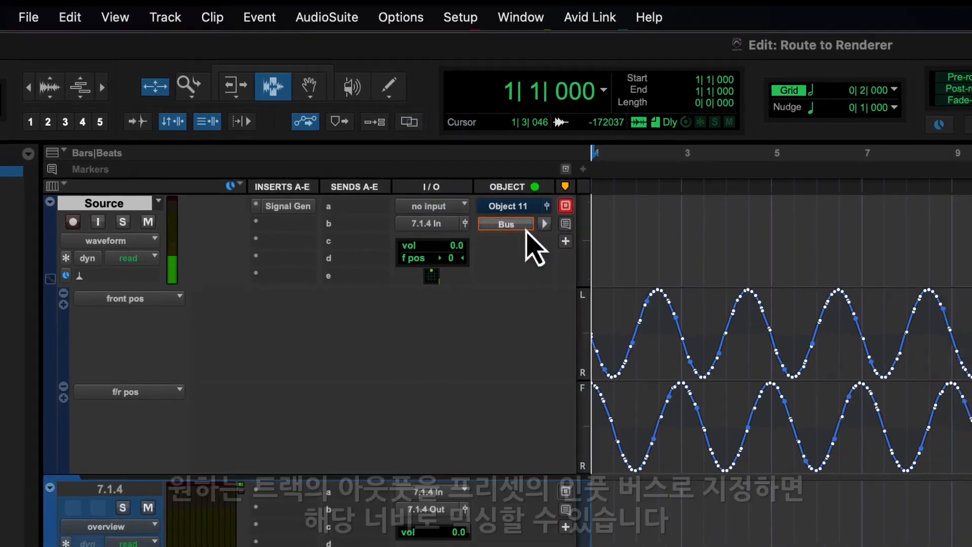
pyautogui.press('space')
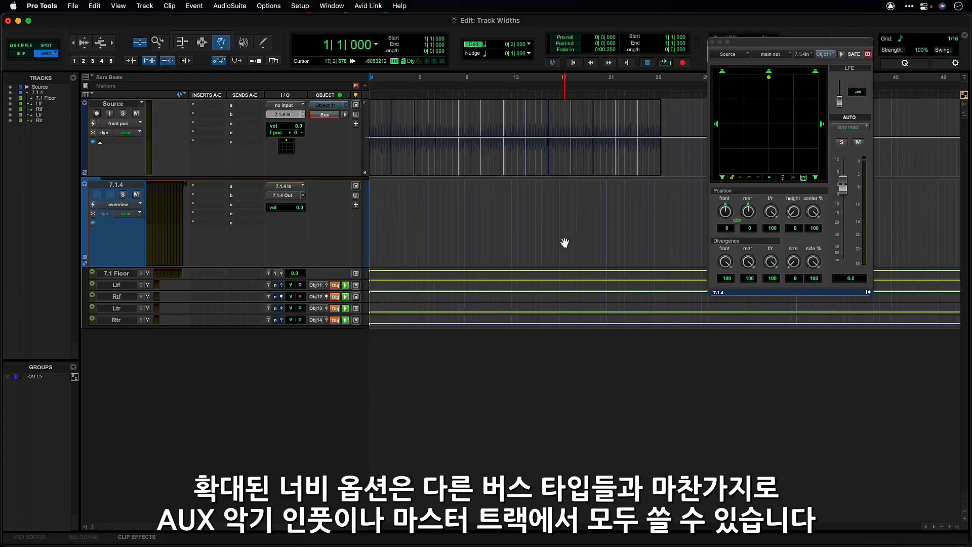
# - Start creating a new track and choose 7.1.4 as its channel width
pyautogui.press('shift+super+n')
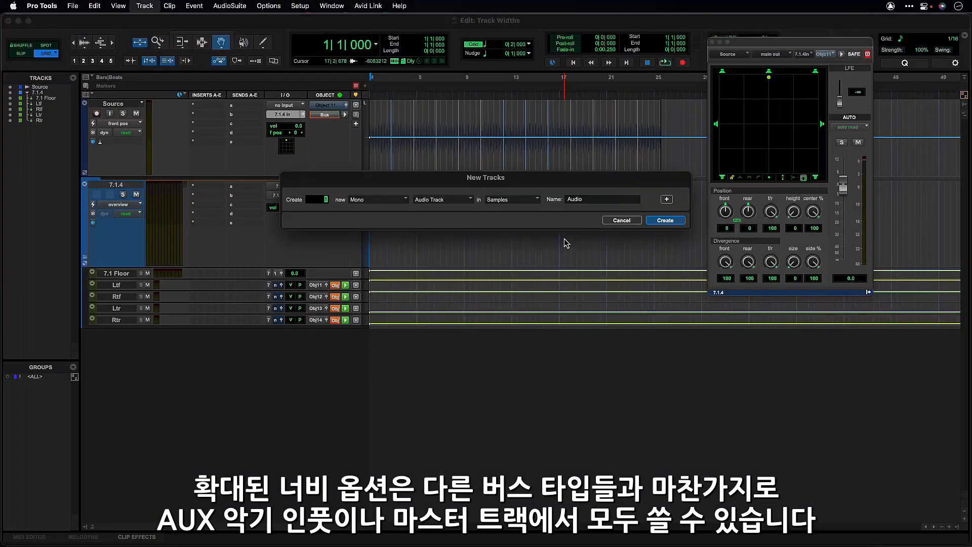
pyautogui.click(403, 195)
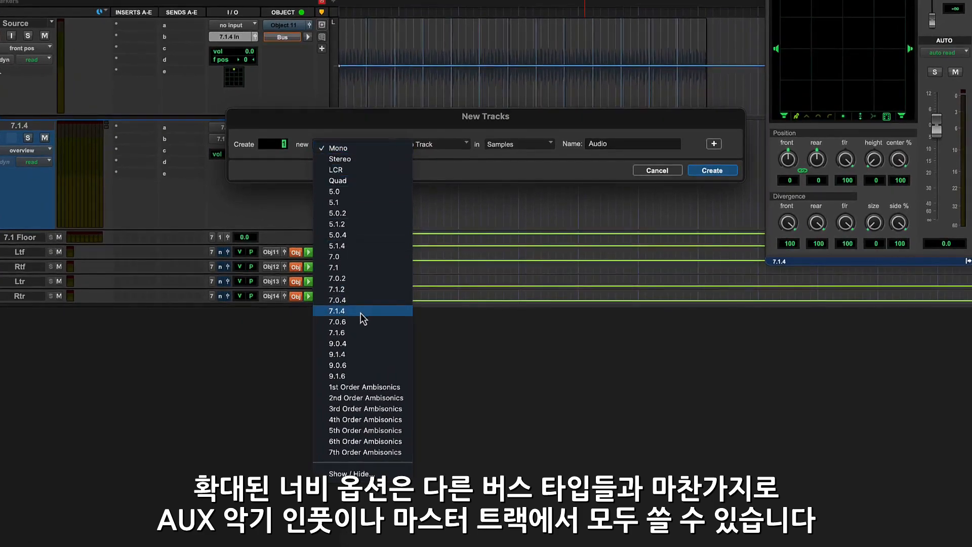
pyautogui.click(385, 282)
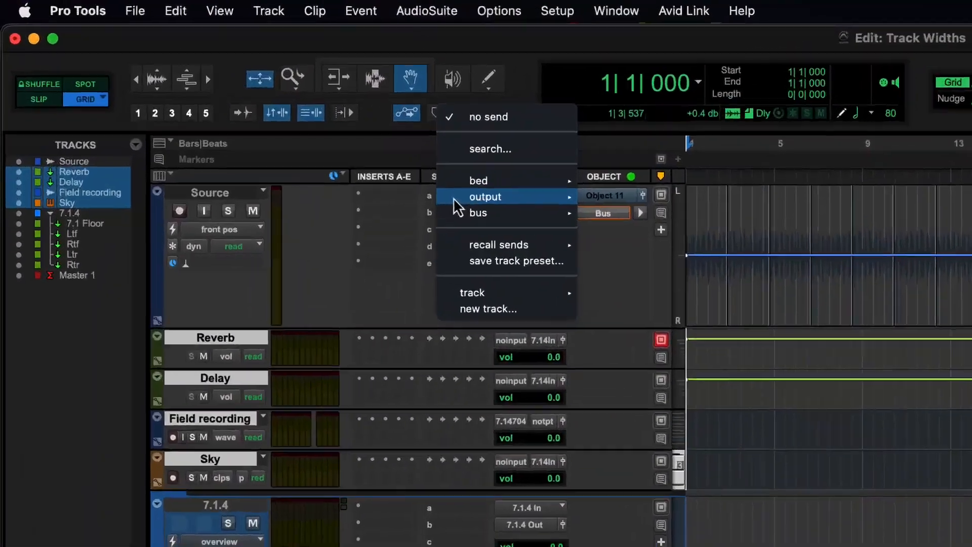
# - Assign send a of the Source track to the Reverb track and send b to the Delay track
pyautogui.moveTo(325, 176)
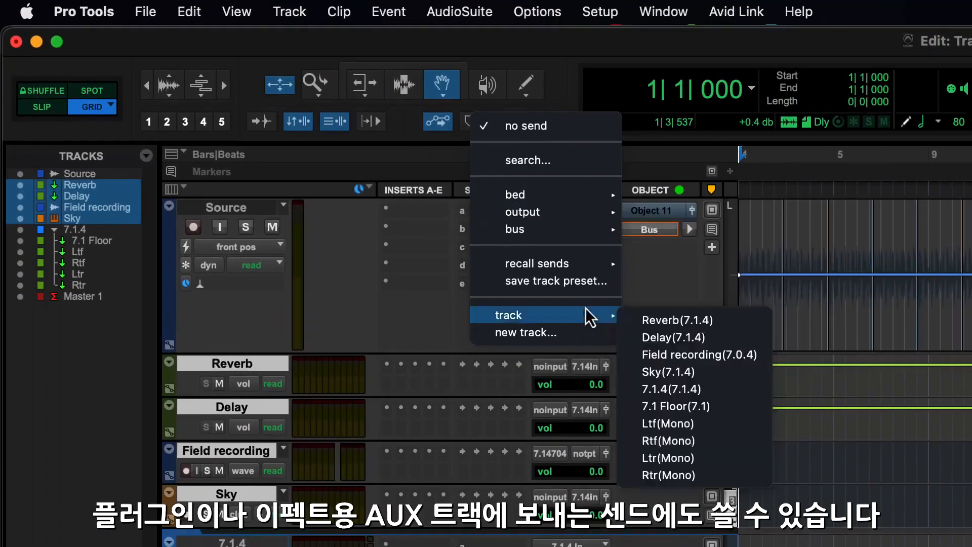
pyautogui.click(737, 322)
pyautogui.click(503, 230)
pyautogui.moveTo(597, 333)
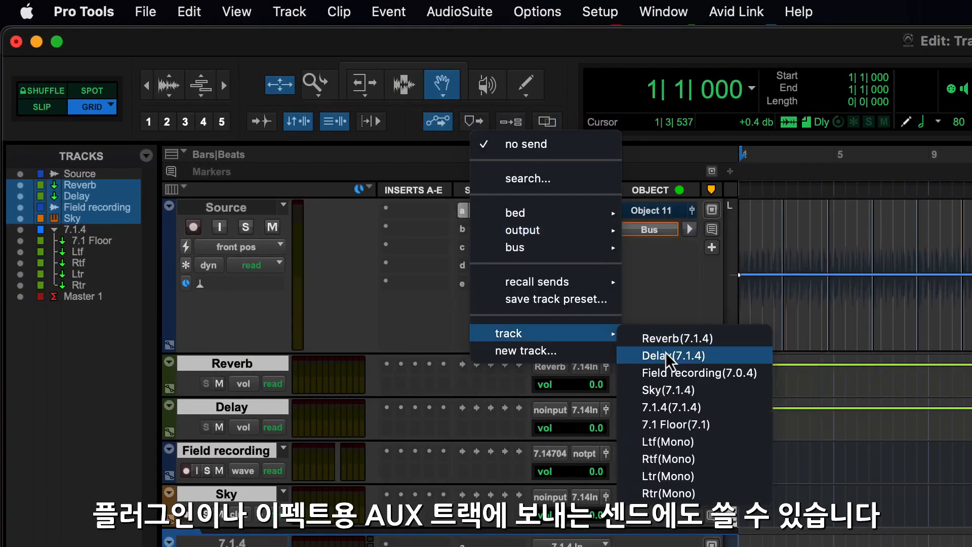
pyautogui.click(668, 356)
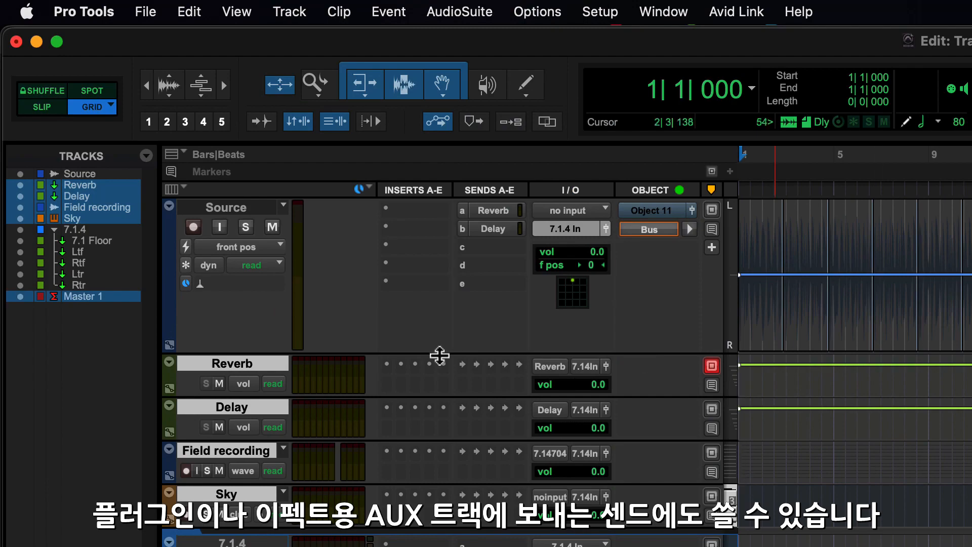
# - Insert the Cinematic Rooms Professional plug-in on the Reverb track and Slapper (7.1.4) on the Delay track
pyautogui.click(385, 387)
pyautogui.write('cine')
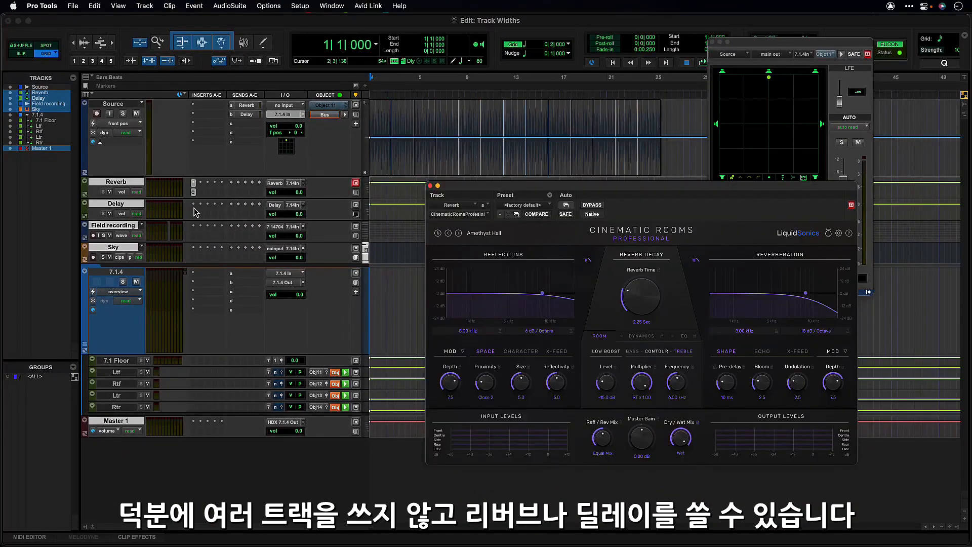
pyautogui.click(194, 208)
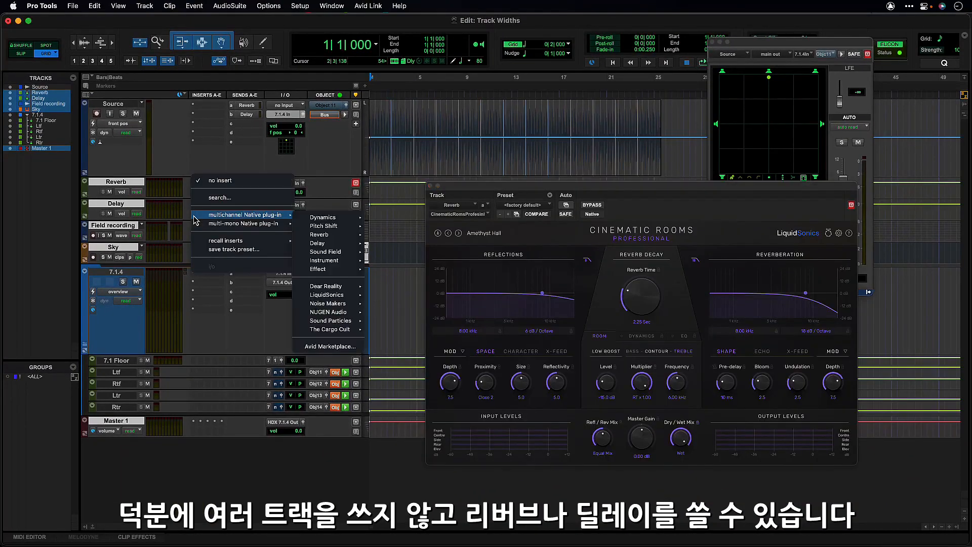
pyautogui.write('slapp')
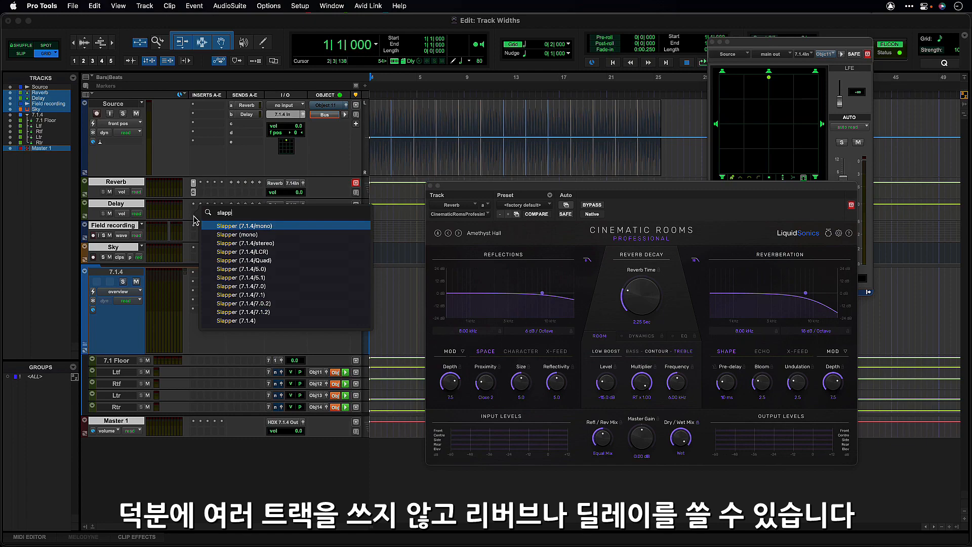
pyautogui.click(223, 320)
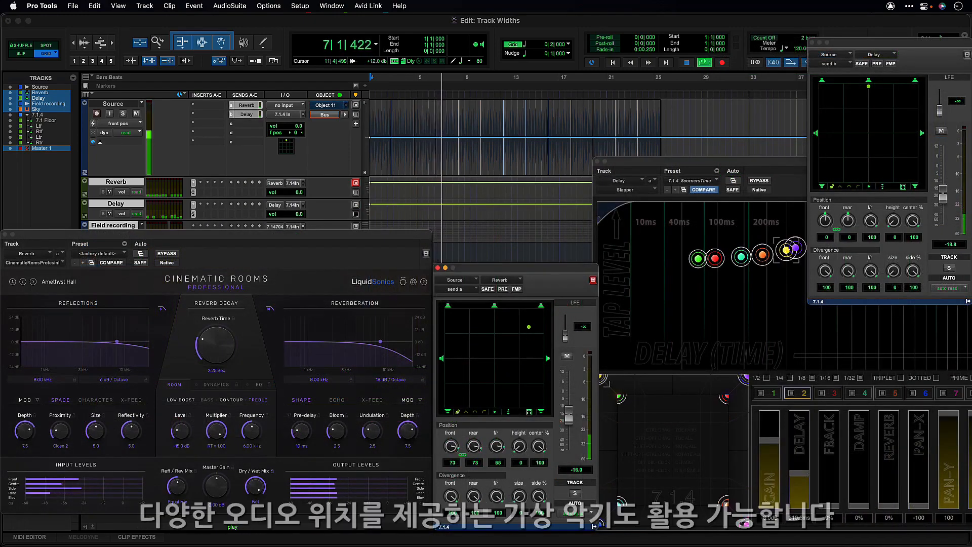
# - Load the Androma preset in the Sky track's SkyDust 3D instrument and play notes on the on-screen MIDI keyboard
pyautogui.click(233, 407)
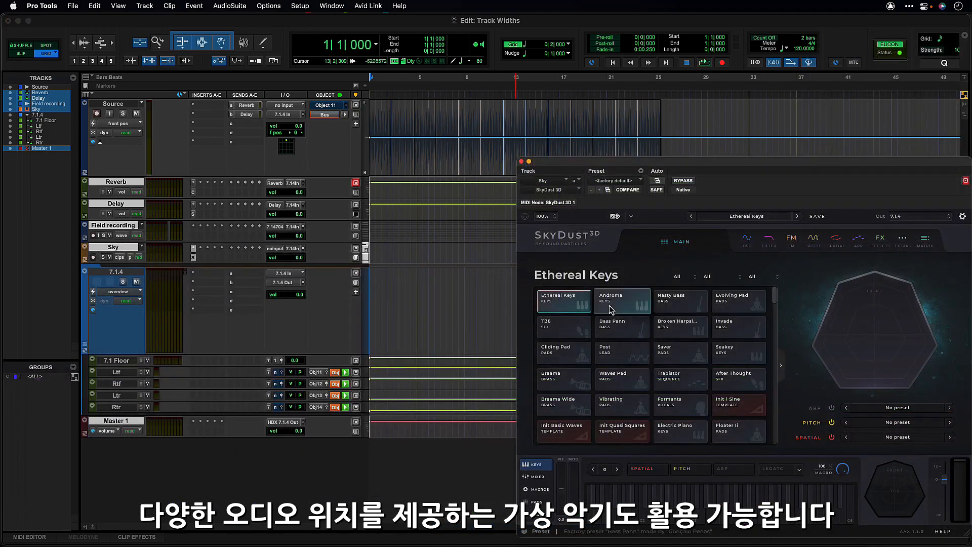
pyautogui.click(609, 306)
pyautogui.hotkey('shift', 'k')
pyautogui.press('s')
pyautogui.press('g')
pyautogui.press('j')
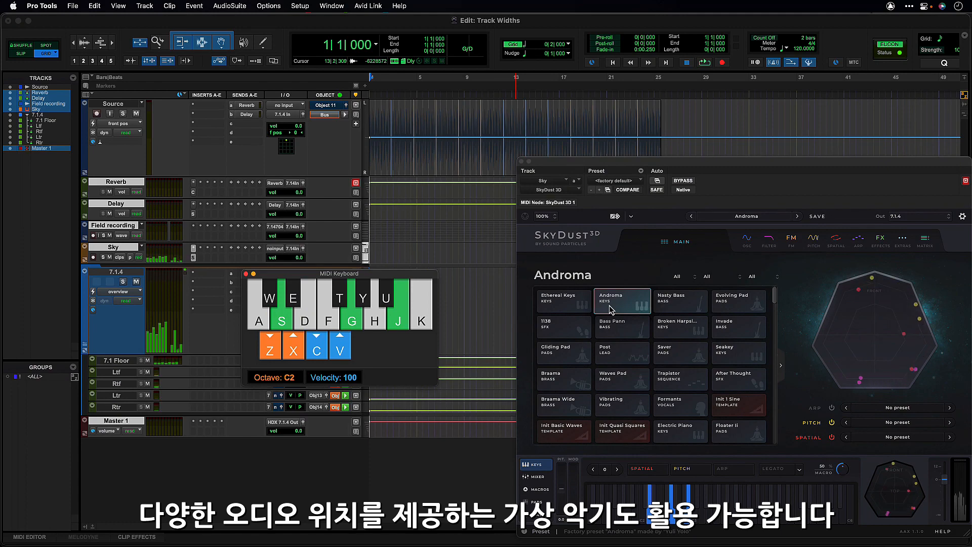
pyautogui.press('d')
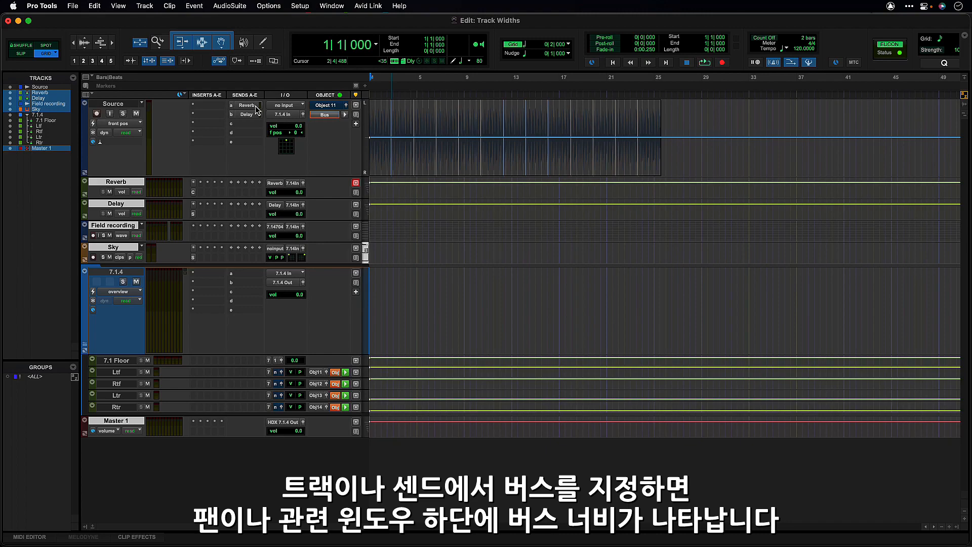
# - Open the Source track's Reverb send window to check the width of its bus
pyautogui.click(255, 105)
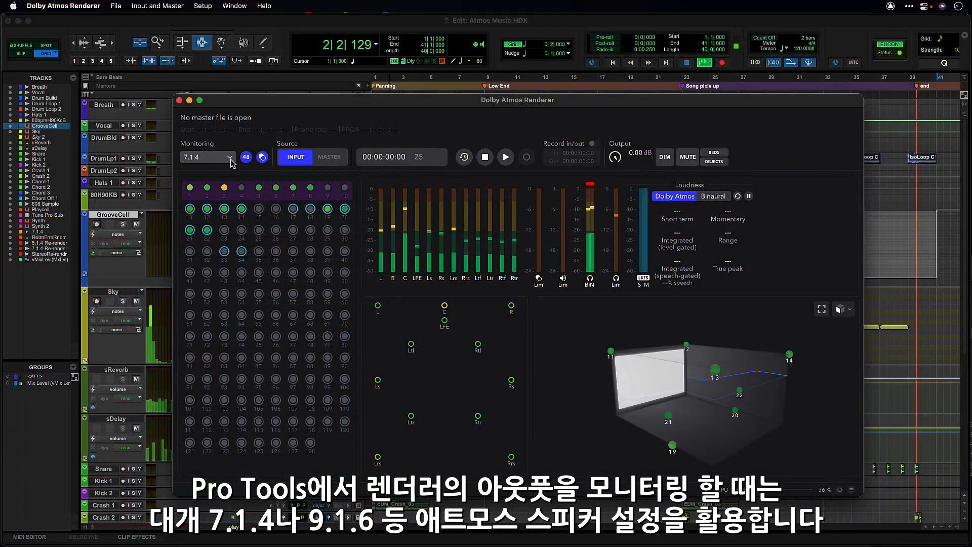
# - Set the Dolby Atmos Renderer's monitoring format to 7.1.4 and open its setup options
pyautogui.click(230, 158)
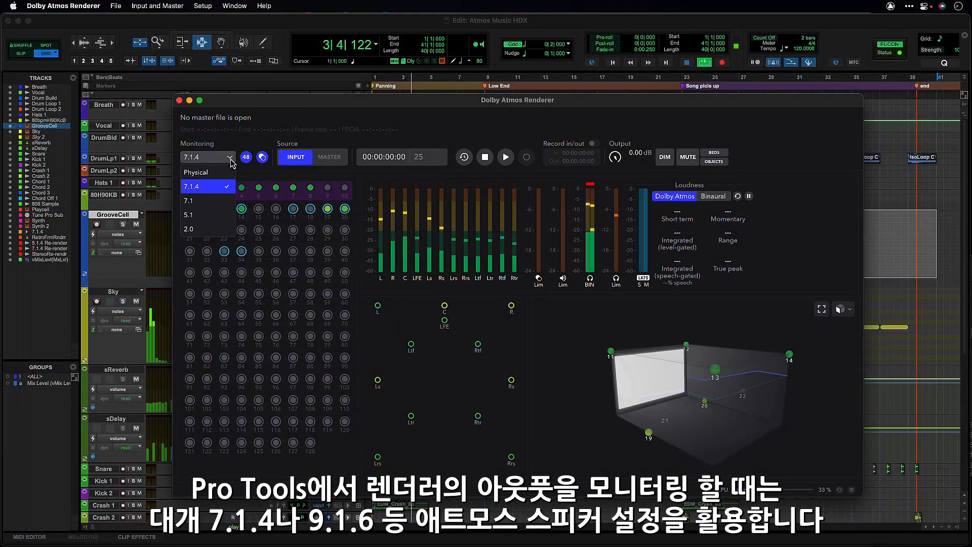
pyautogui.click(205, 186)
pyautogui.click(202, 6)
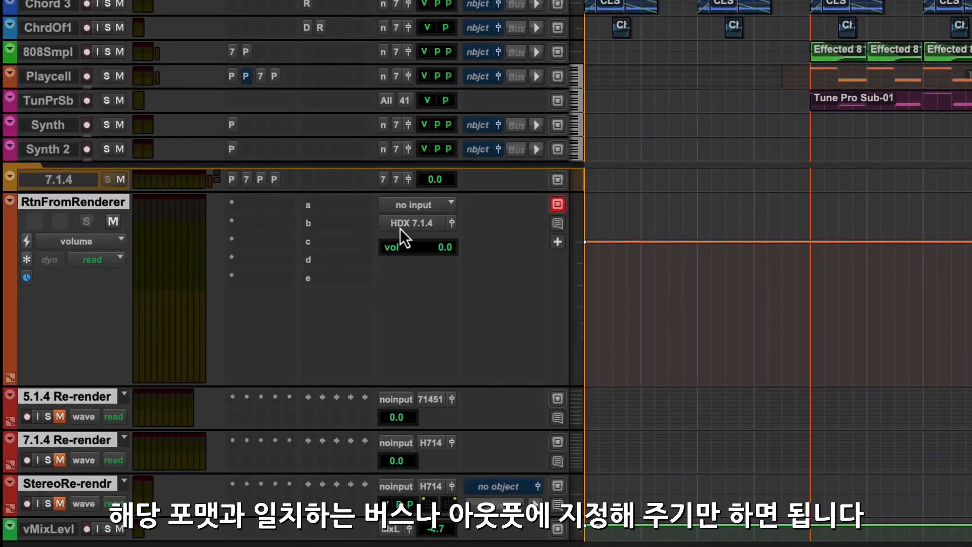
# - Set the RtnFromRenderer track's input to the 7.1.4 interface path and start playback
pyautogui.click(411, 207)
pyautogui.moveTo(411, 208)
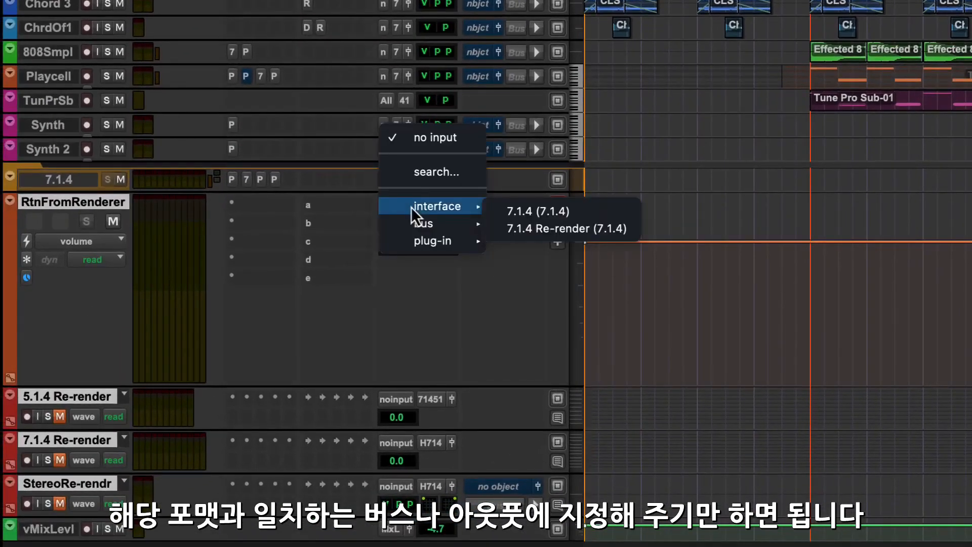
pyautogui.click(520, 211)
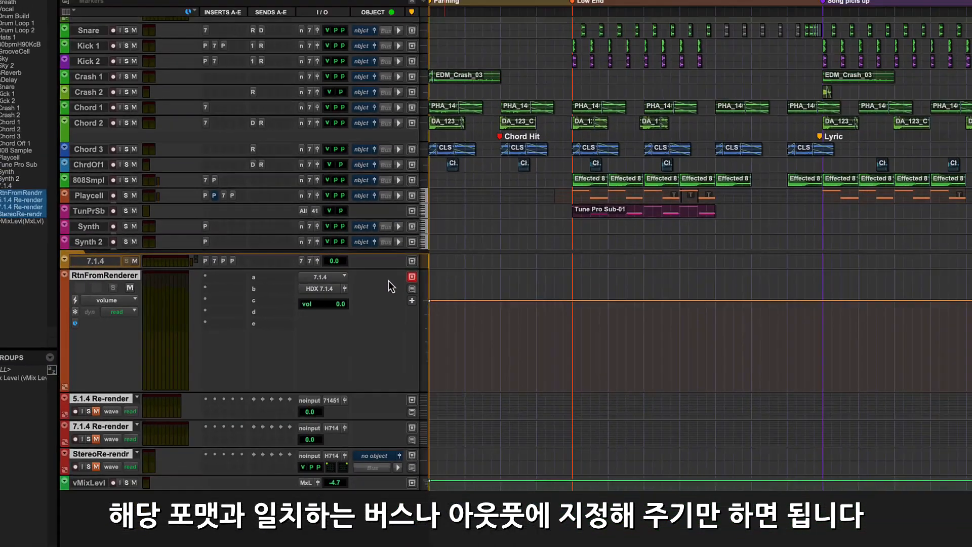
pyautogui.press('space')
# - Open the I/O Setup and examine the channel formats of the input and output paths
pyautogui.click(300, 5)
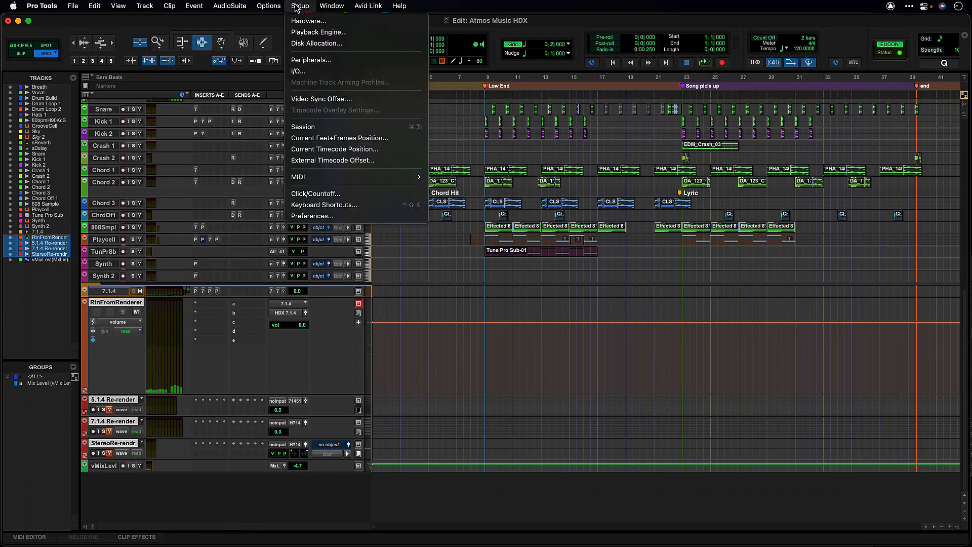
pyautogui.click(302, 72)
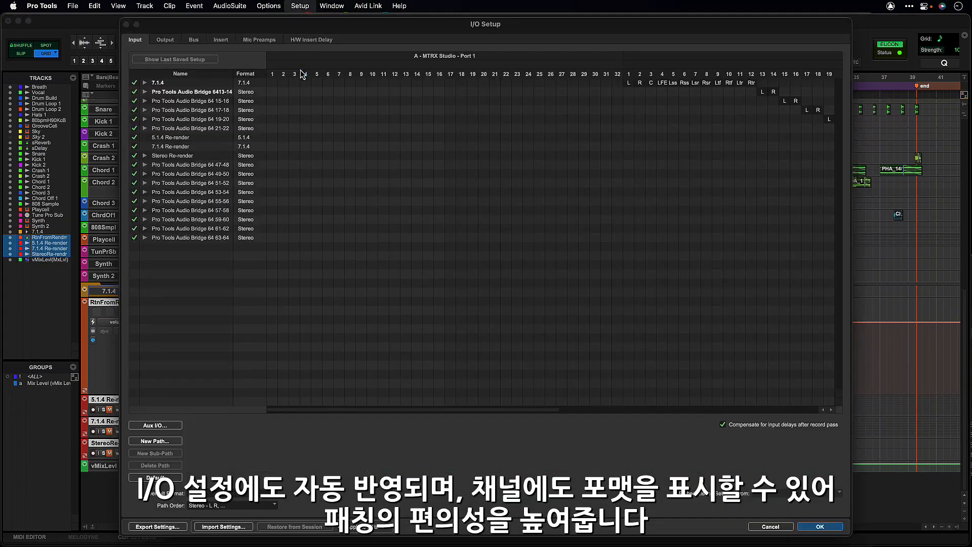
pyautogui.click(165, 41)
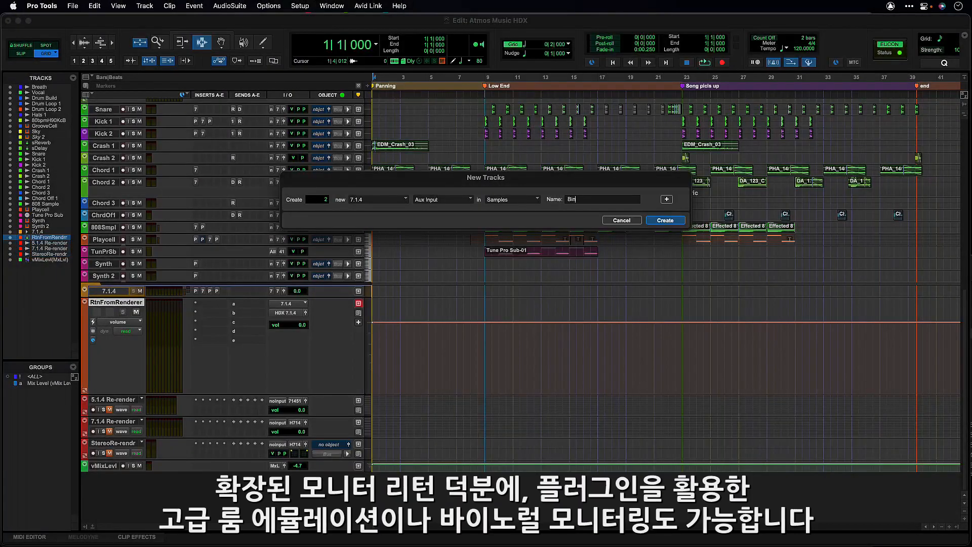
# - Create two 7.1.4 Aux Input tracks named Binaural Mon, inserting Binauralizer Studio 2 on the first and dearVR MONITOR (7.1.4/stereo) on the second
pyautogui.write('aural Mon')
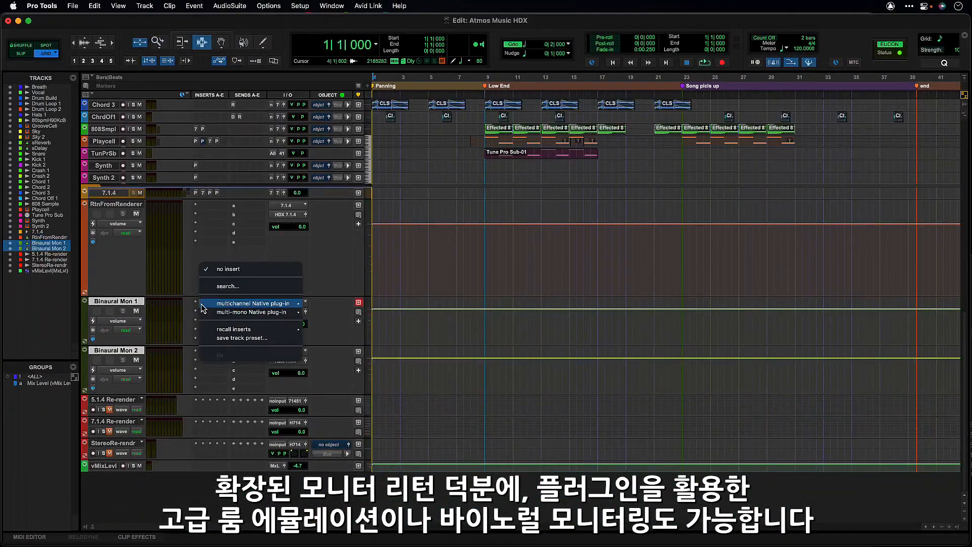
pyautogui.write('bina')
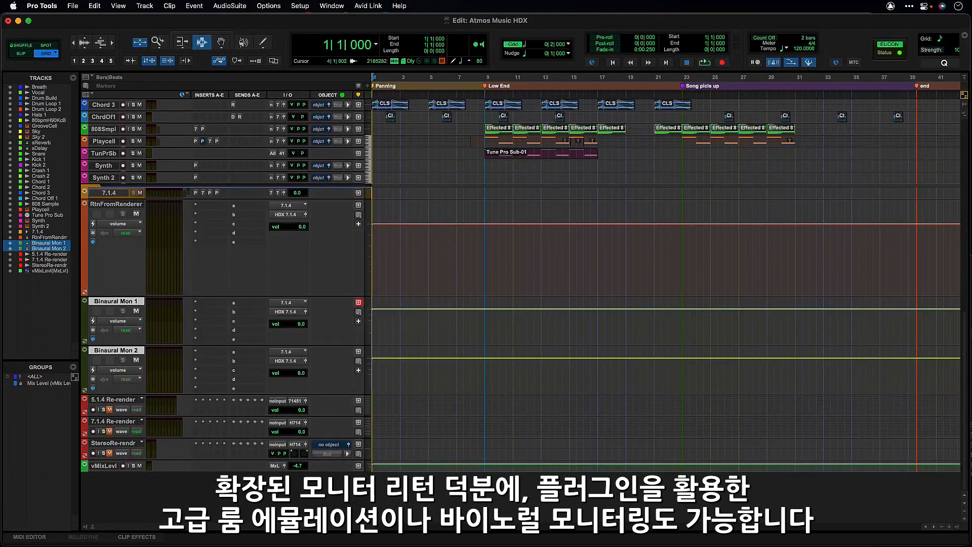
pyautogui.click(202, 351)
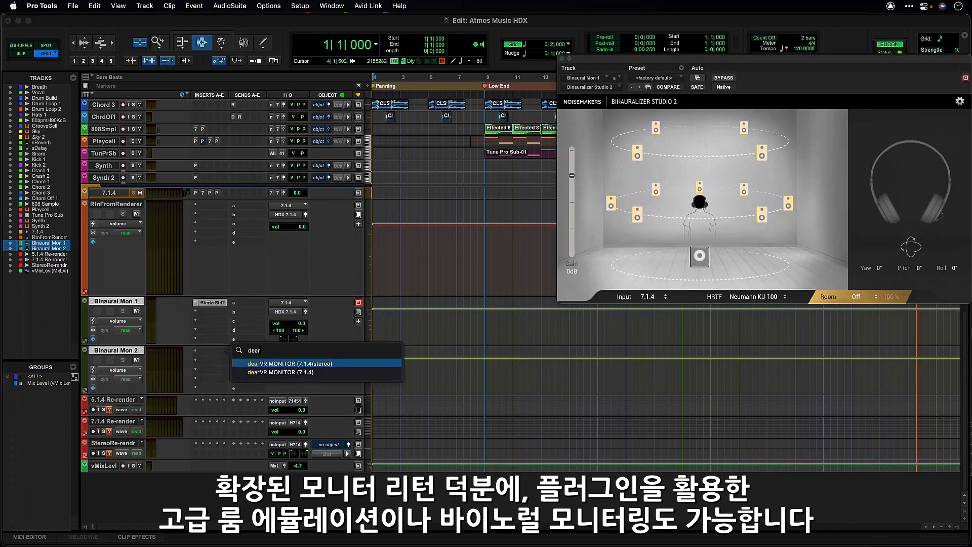
pyautogui.press('Return')
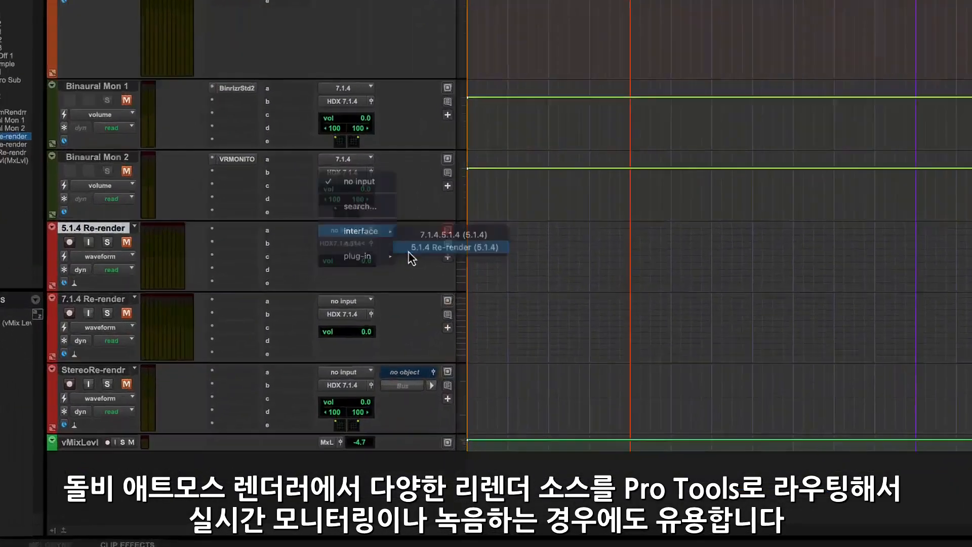
# - Set the inputs of the 5.1.4, 7.1.4 and stereo re-render tracks to their matching 5.1.4, 7.1.4 and Stereo Re-render interface paths
pyautogui.click(408, 249)
pyautogui.click(339, 303)
pyautogui.moveTo(344, 302)
pyautogui.click(414, 318)
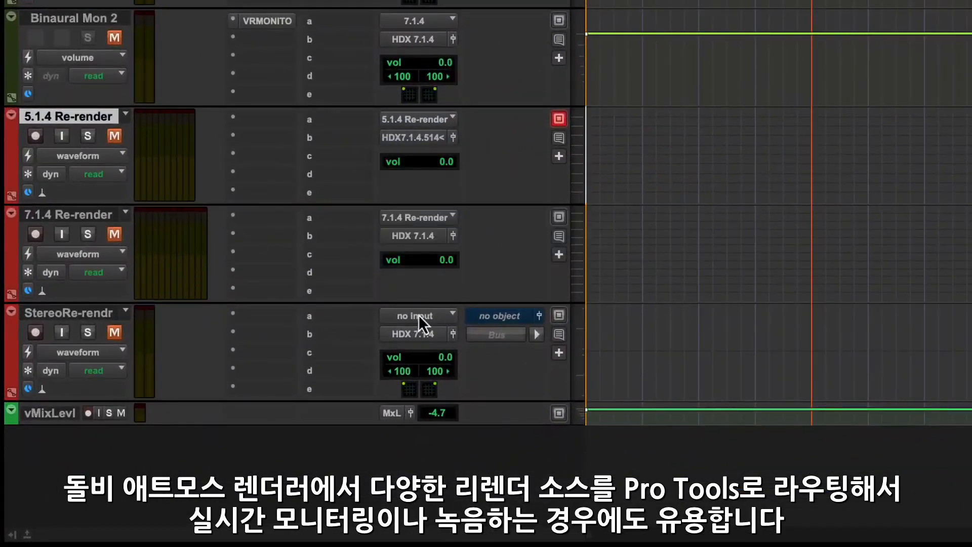
pyautogui.click(347, 371)
pyautogui.moveTo(347, 371)
pyautogui.click(536, 401)
# - Select the 7.1.4 and stereo re-render tracks together with the 5.1.4 re-render track for recording
pyautogui.keyDown('shift'); pyautogui.click(71, 215); pyautogui.keyUp('shift')
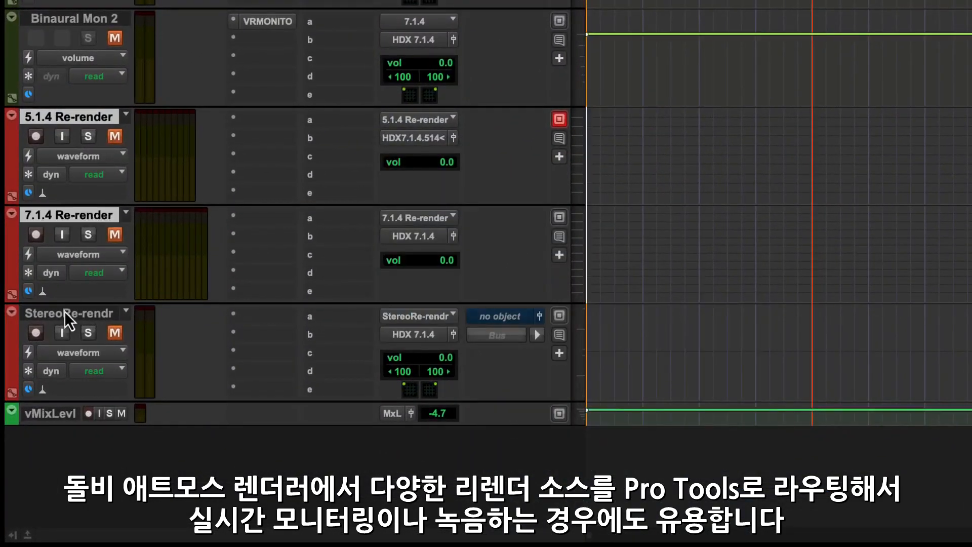
pyautogui.keyDown('shift'); pyautogui.click(65, 311); pyautogui.keyUp('shift')
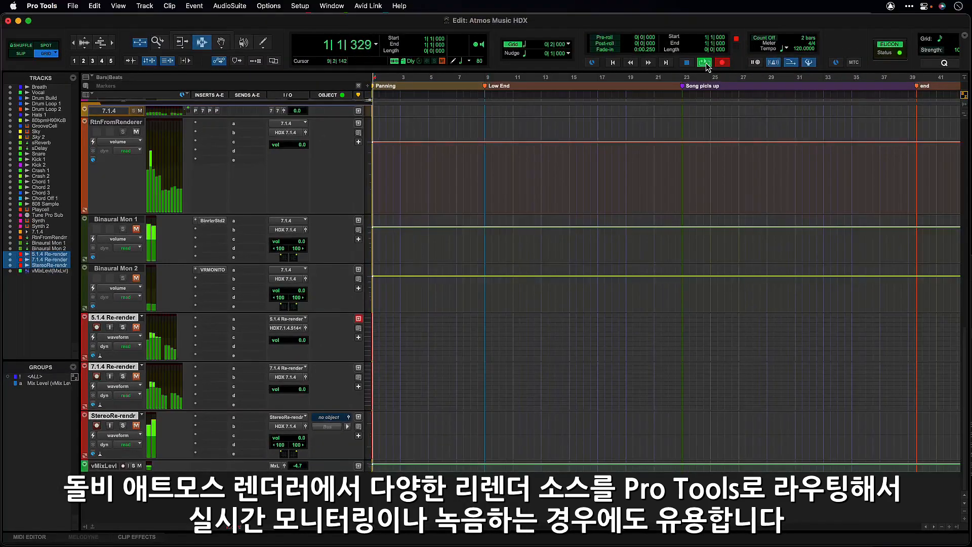